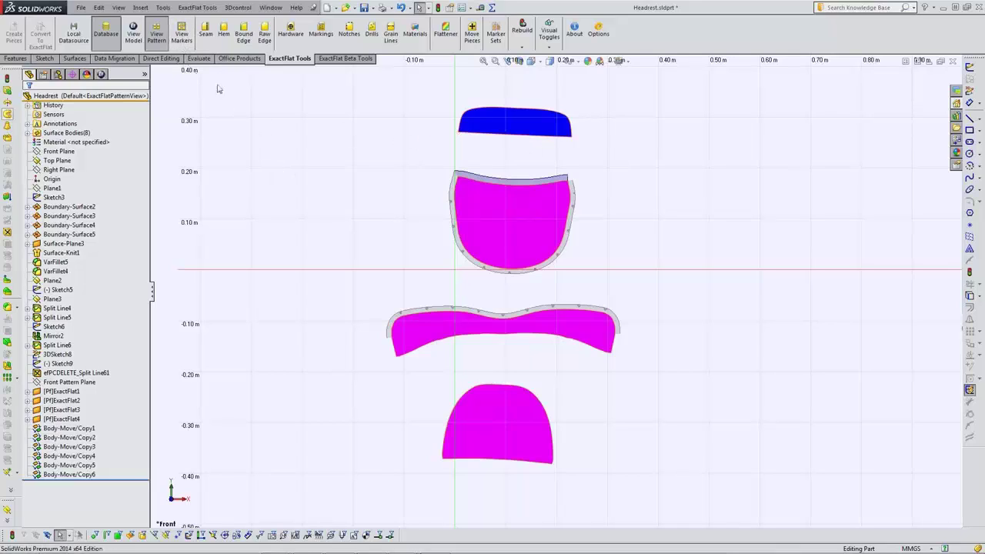
Step: Open the marker view and inspect the automatic markers for the Brushed Warp Knit and Laminate 47 materials
{"action": "left_click", "coordinate": [182, 34]}
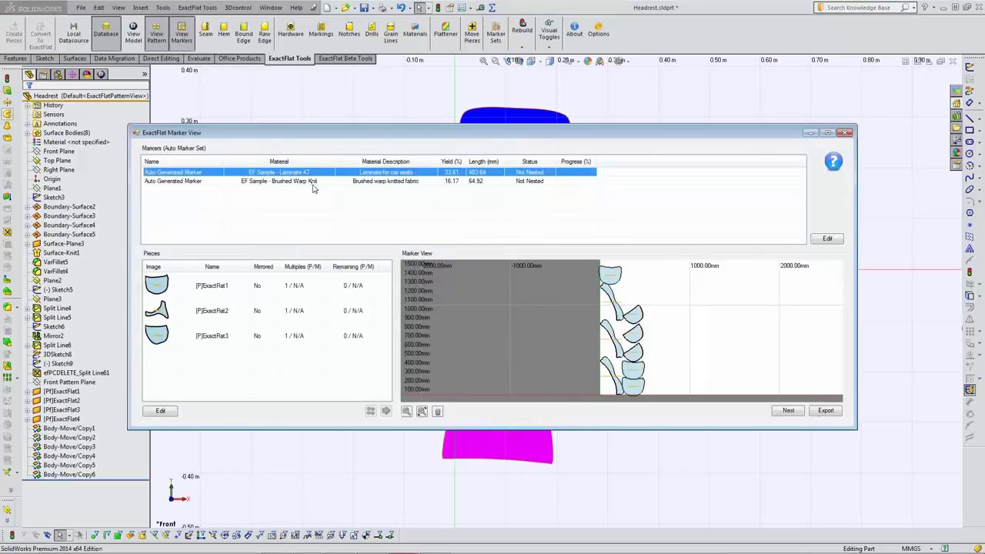
{"action": "left_click_drag", "start_coordinate": [336, 160], "coordinate": [354, 160]}
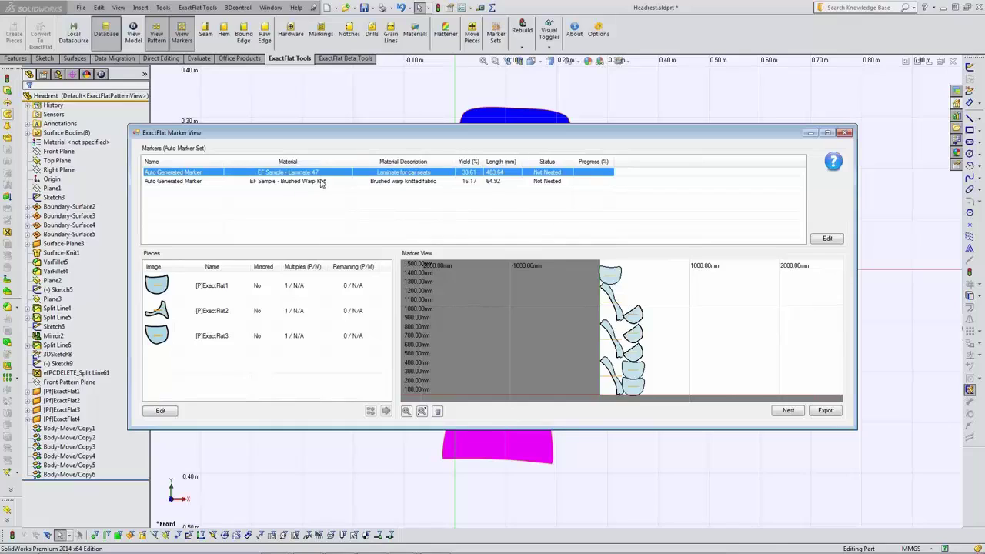
{"action": "left_click", "coordinate": [320, 182]}
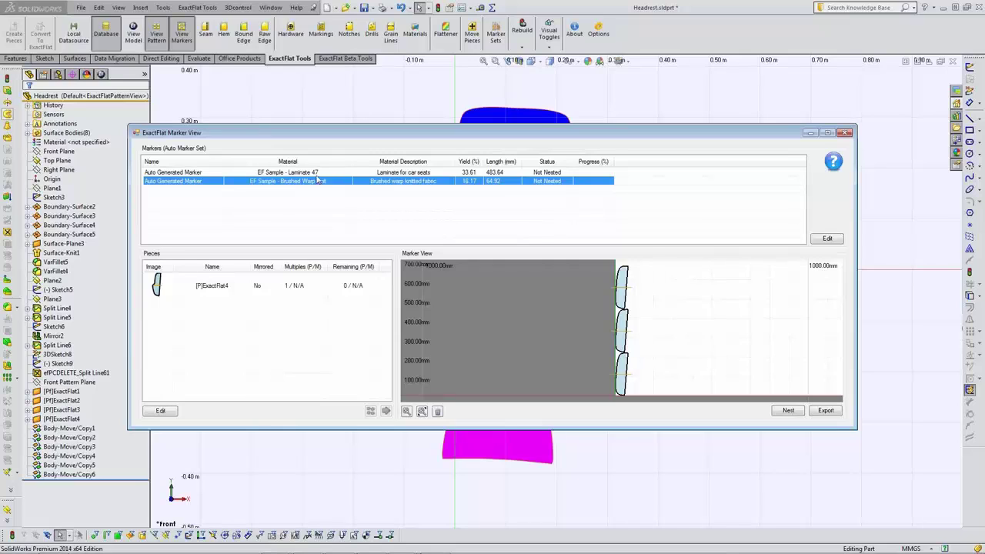
{"action": "key", "text": "Up"}
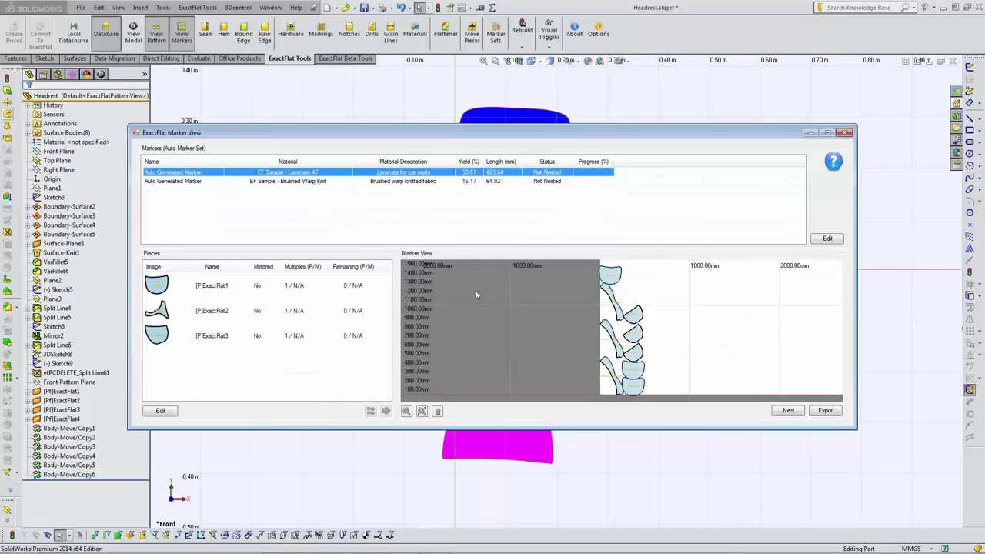
Step: Nest the Laminate 47 marker with the One Way lay rule, stopping the run early and accepting the nest
{"action": "left_click", "coordinate": [788, 412]}
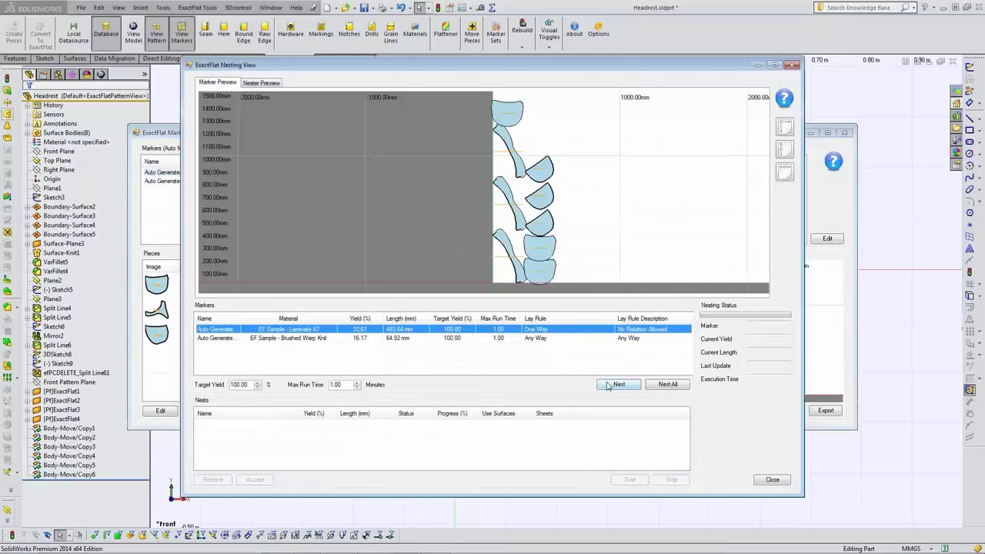
{"action": "left_click", "coordinate": [607, 385]}
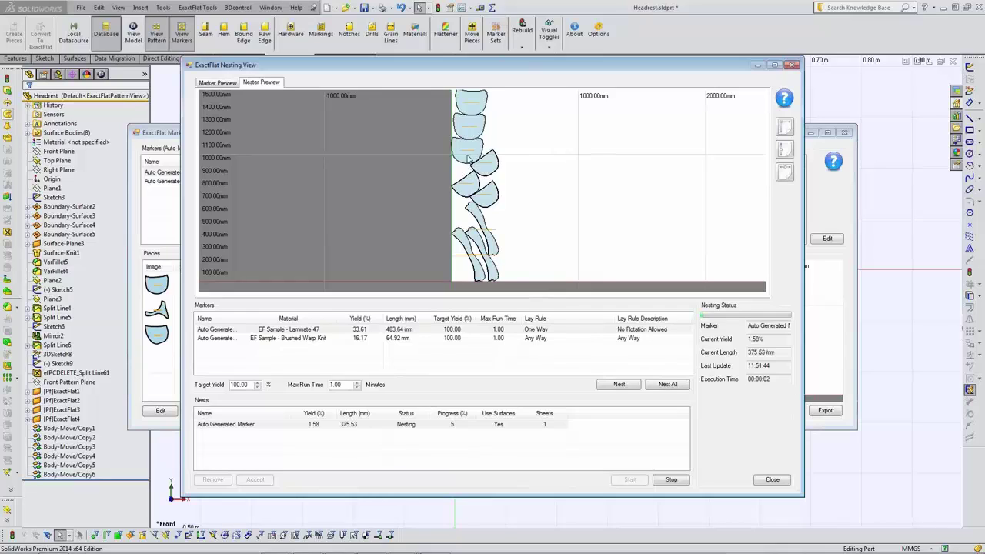
{"action": "left_click", "coordinate": [775, 66]}
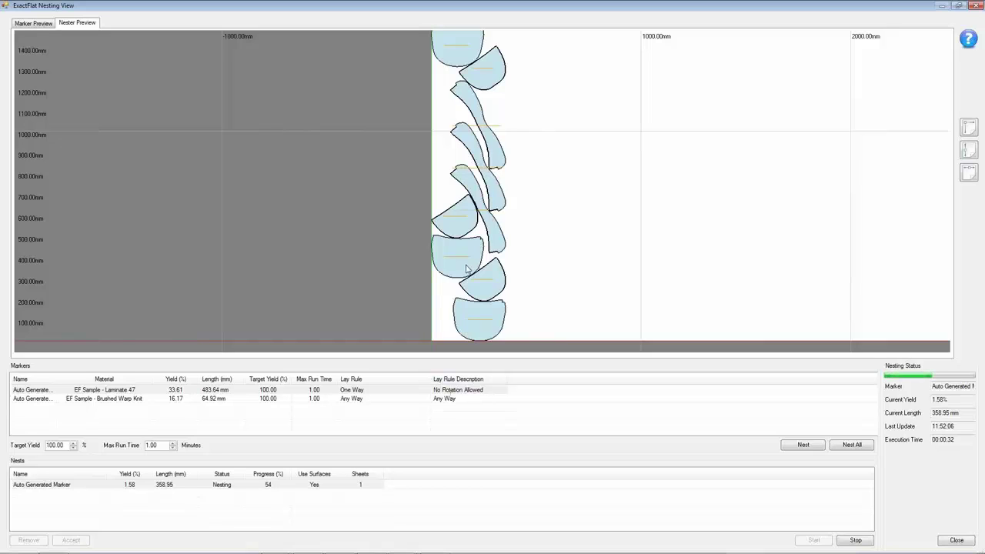
{"action": "left_click", "coordinate": [308, 485]}
{"action": "left_click", "coordinate": [855, 540]}
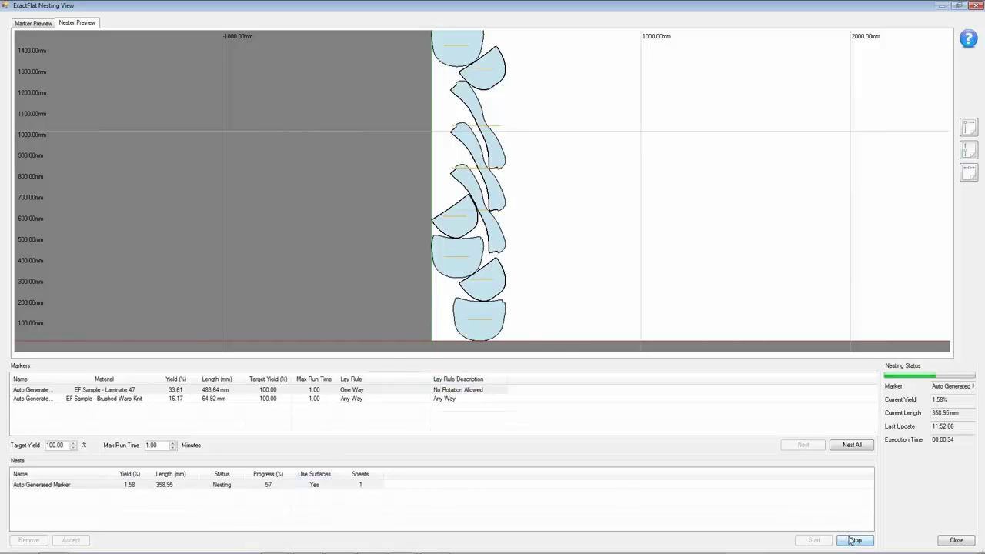
{"action": "left_click", "coordinate": [71, 540]}
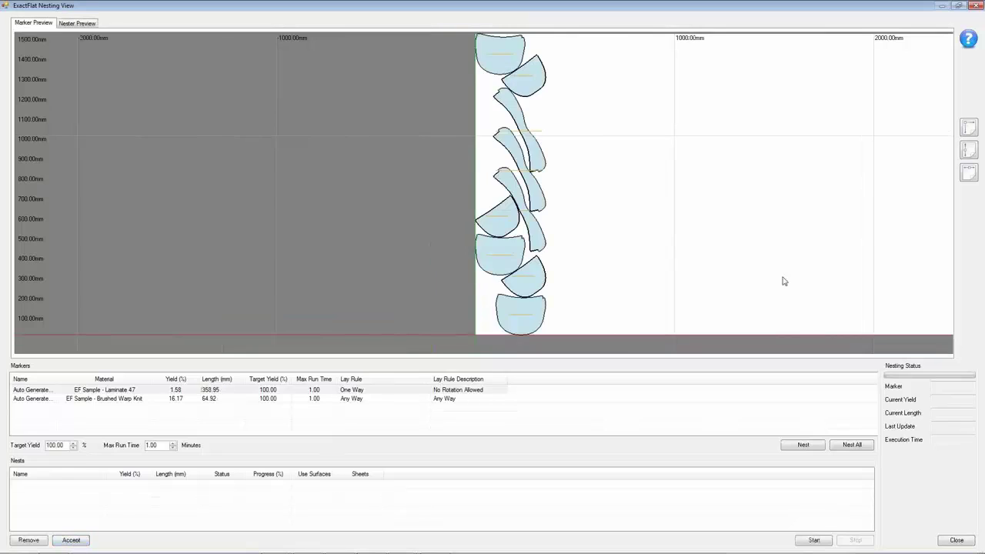
{"action": "left_click", "coordinate": [958, 7]}
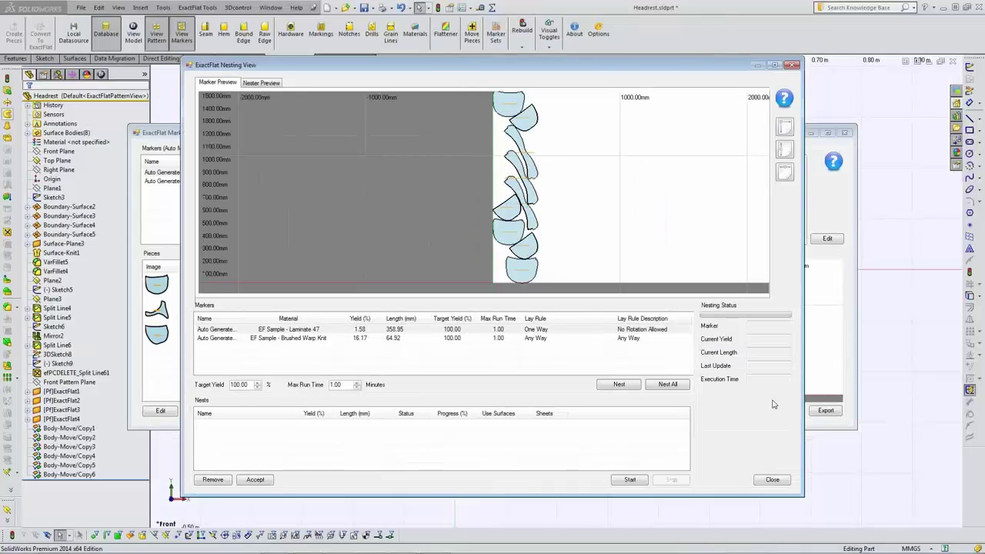
{"action": "left_click", "coordinate": [772, 478]}
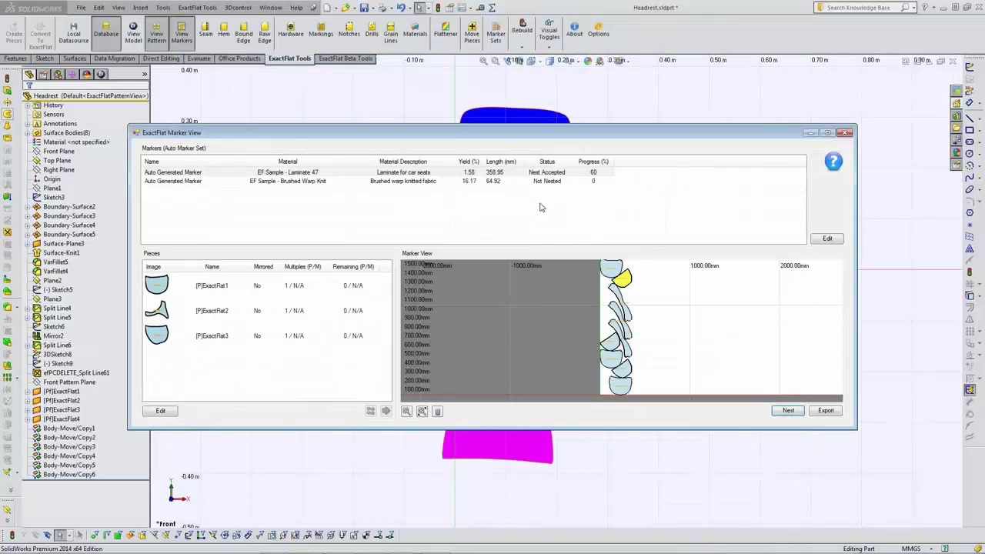
Step: Change the Laminate 47 marker's lay rule to 2 - Any Way in the marker manager
{"action": "left_click", "coordinate": [825, 239]}
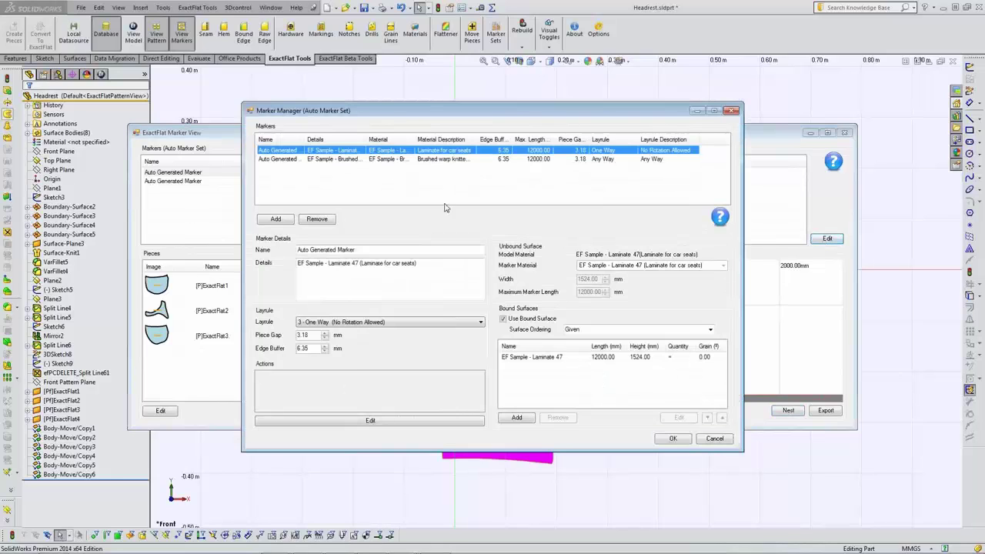
{"action": "left_click", "coordinate": [346, 323]}
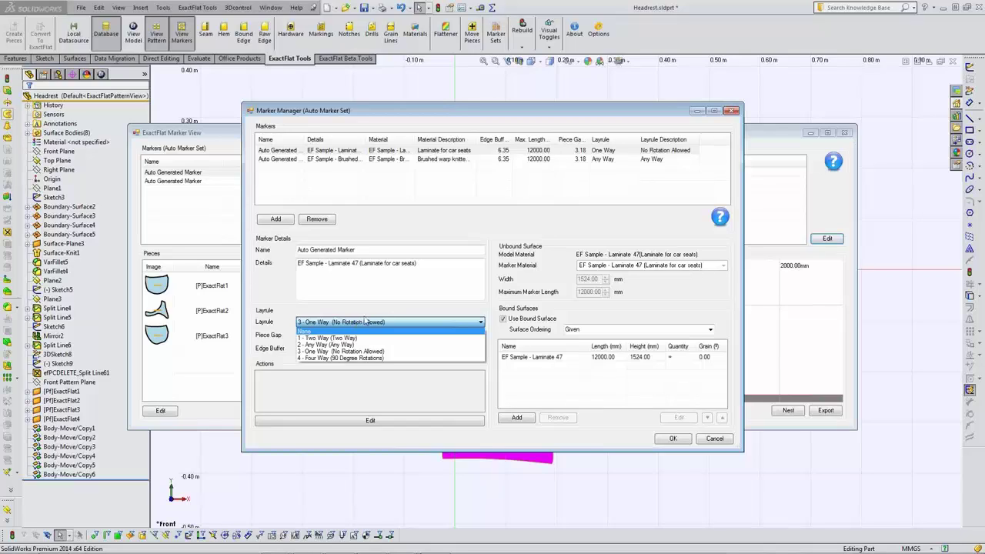
{"action": "left_click", "coordinate": [345, 345]}
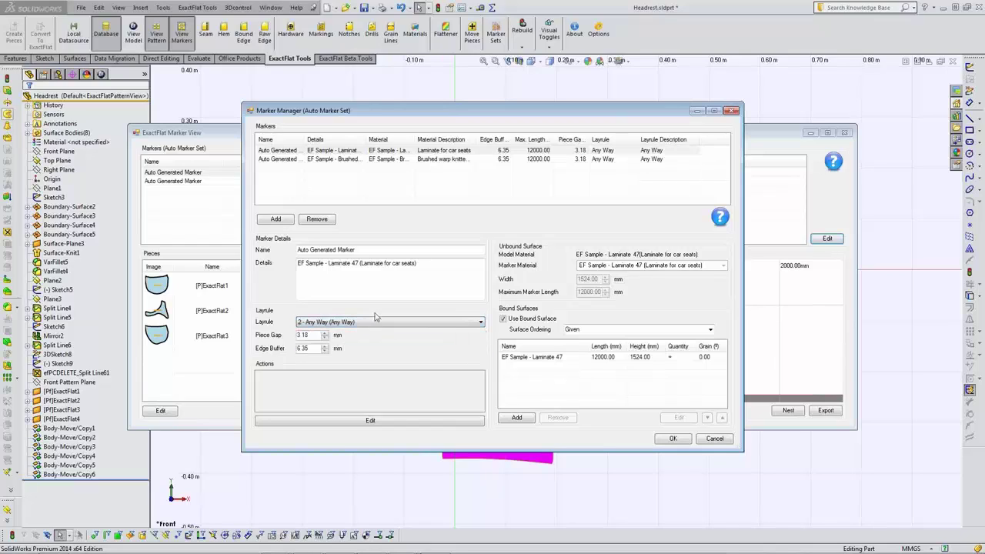
{"action": "double_click", "coordinate": [306, 335]}
Step: Open the Laminate 47 bound surface's height for editing and cancel the edit
{"action": "left_click", "coordinate": [636, 359]}
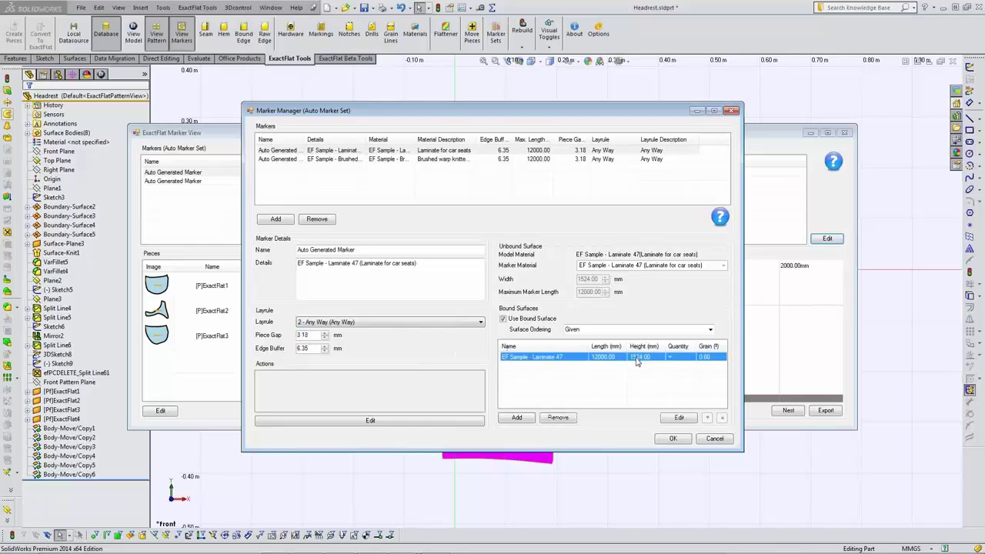
{"action": "left_click", "coordinate": [678, 418]}
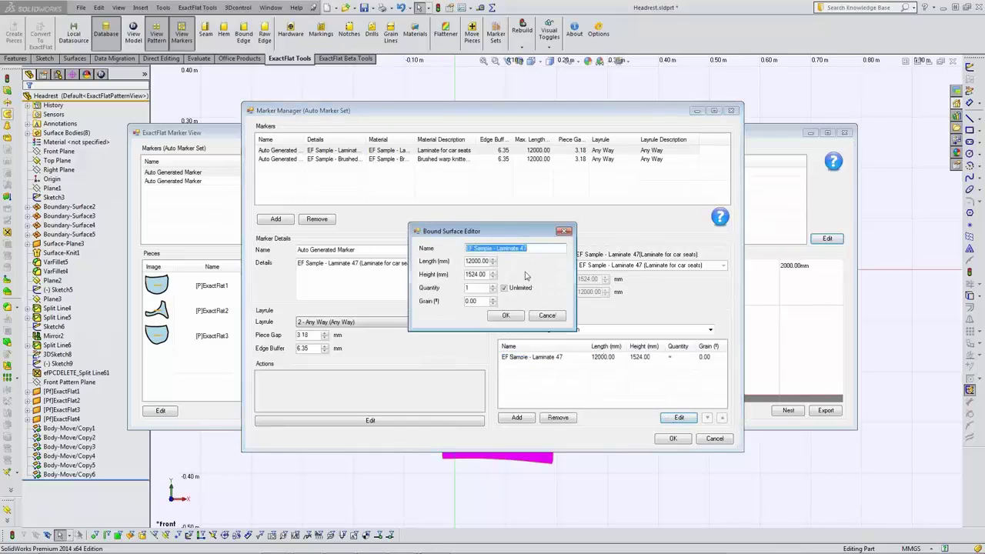
{"action": "left_click_drag", "start_coordinate": [477, 275], "coordinate": [463, 276]}
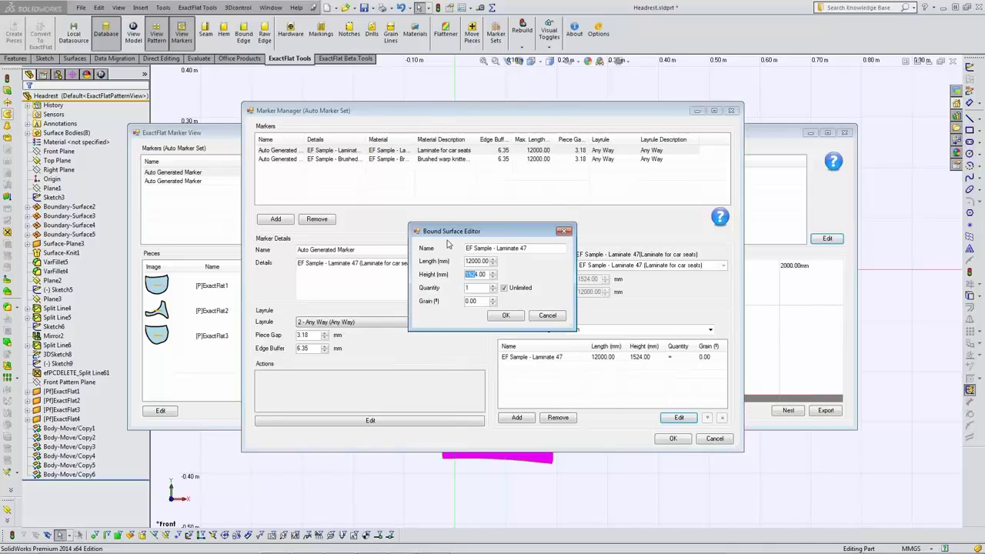
{"action": "left_click", "coordinate": [547, 322]}
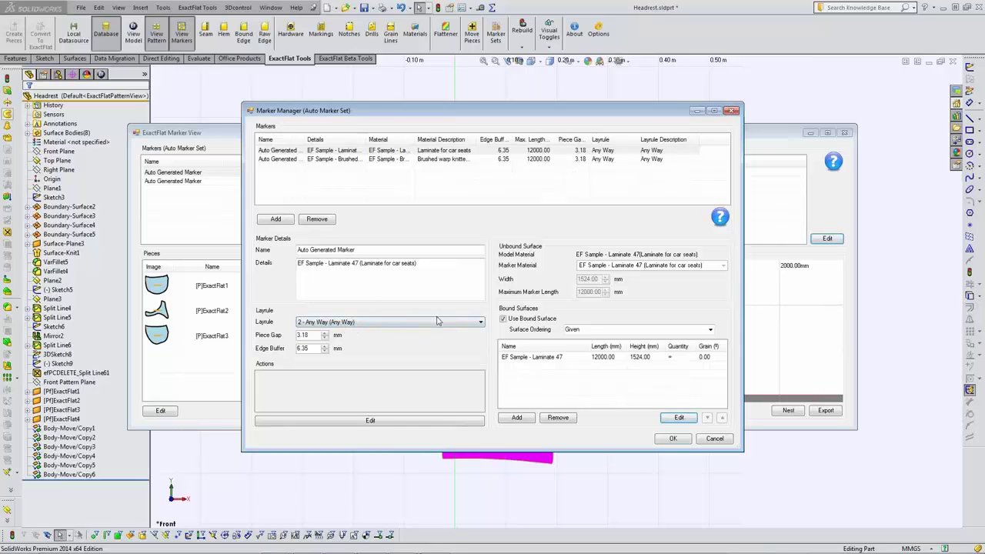
Step: Apply the marker changes and renest the Laminate 47 marker, stopping the run early and accepting the nest
{"action": "left_click", "coordinate": [673, 439]}
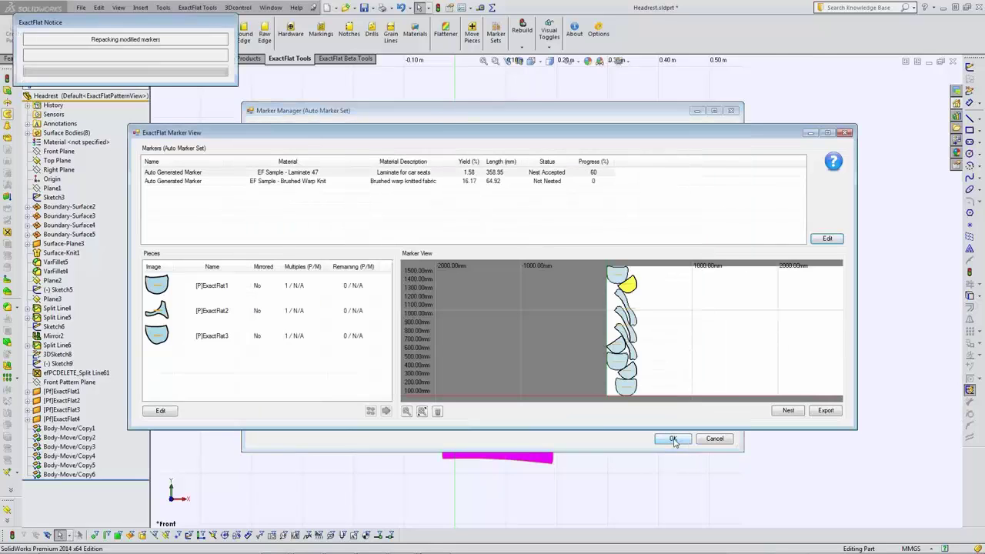
{"action": "left_click", "coordinate": [788, 410]}
{"action": "left_click", "coordinate": [619, 384]}
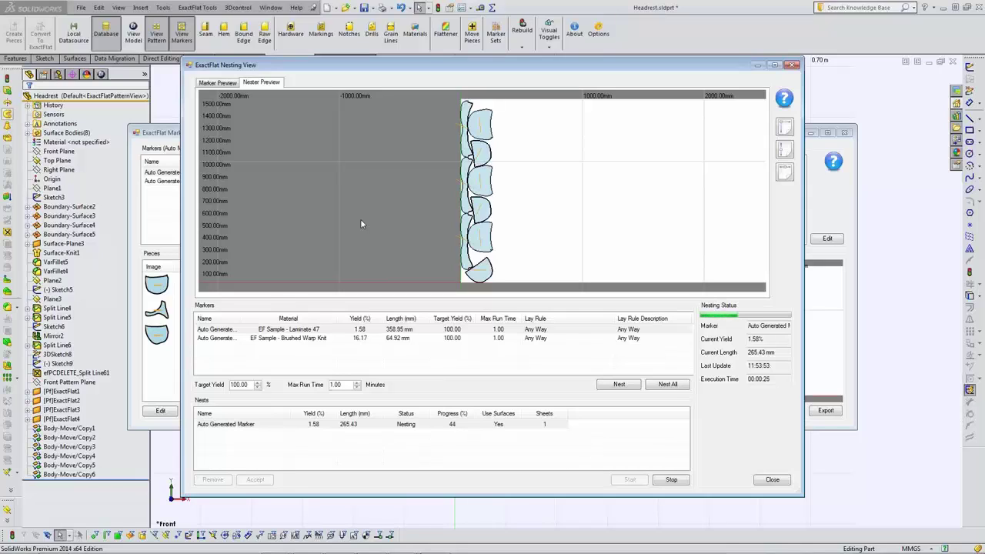
{"action": "left_click", "coordinate": [340, 425]}
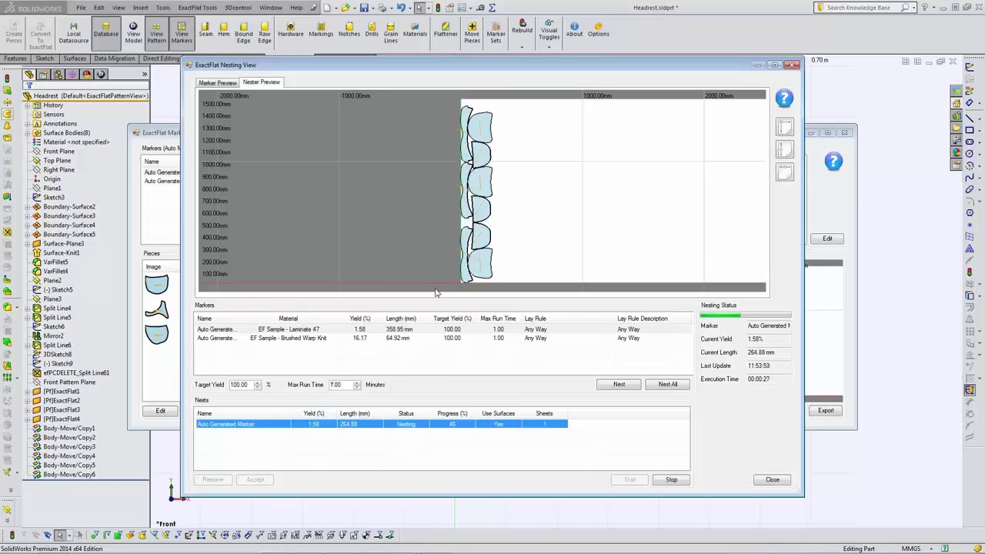
{"action": "left_click", "coordinate": [666, 479]}
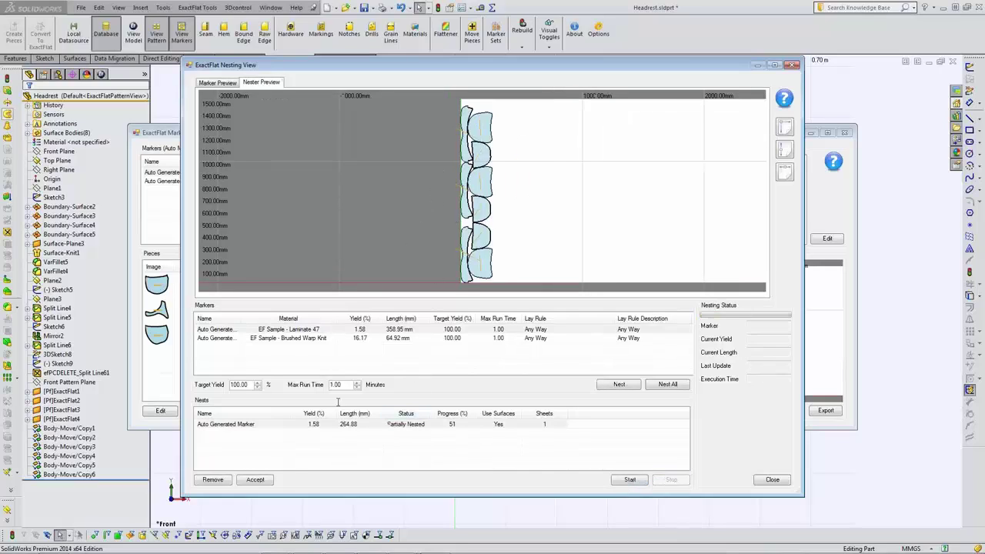
{"action": "left_click", "coordinate": [257, 481]}
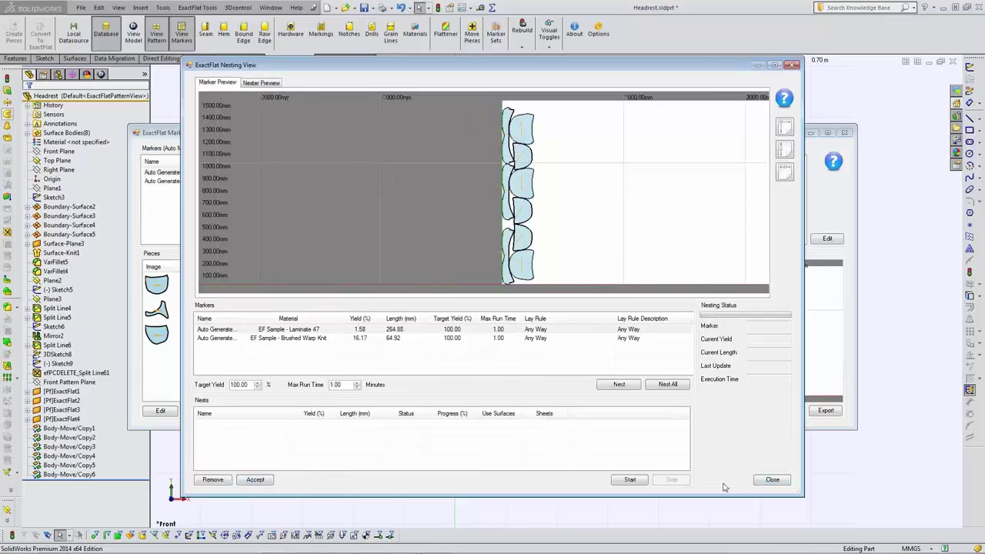
{"action": "left_click", "coordinate": [772, 479]}
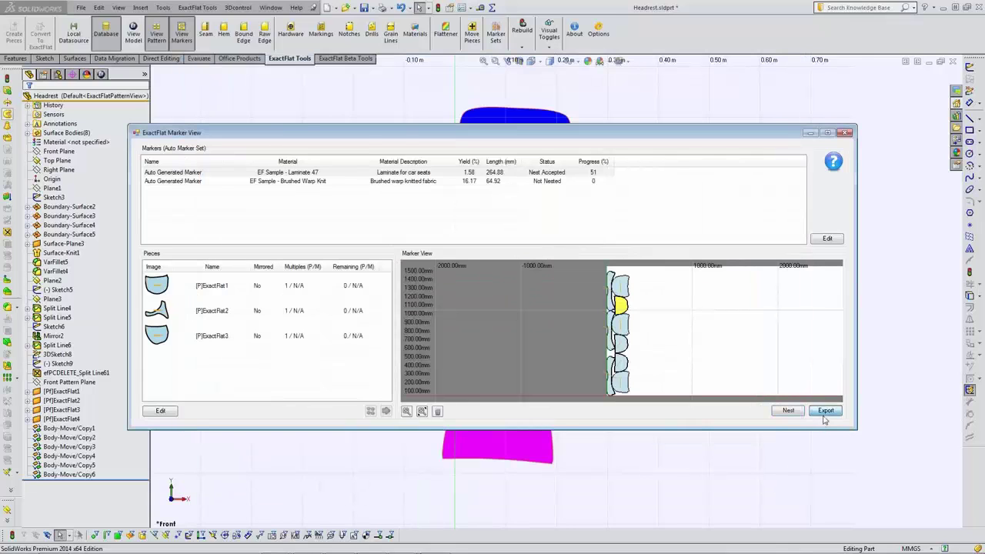
Step: Try exporting the nested marker with the ASTM 6673-10 DXF profile, cancelling at the file saving stage
{"action": "left_click", "coordinate": [824, 414]}
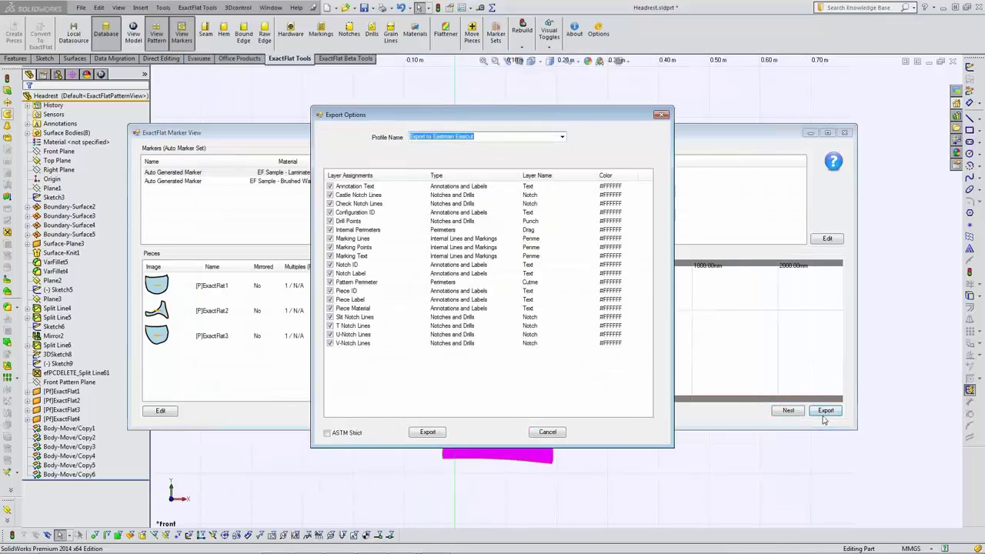
{"action": "left_click", "coordinate": [561, 137]}
{"action": "left_click", "coordinate": [509, 152]}
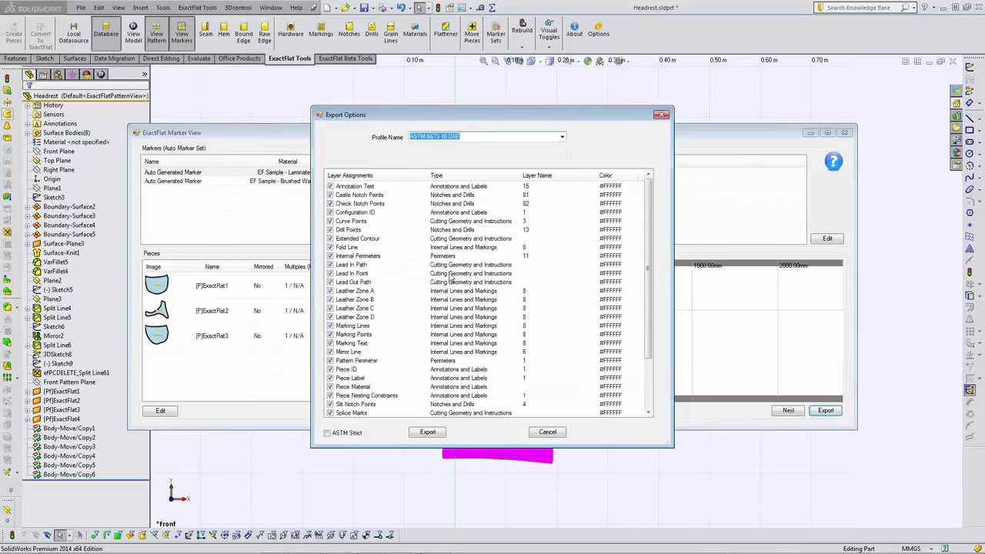
{"action": "left_click", "coordinate": [432, 432]}
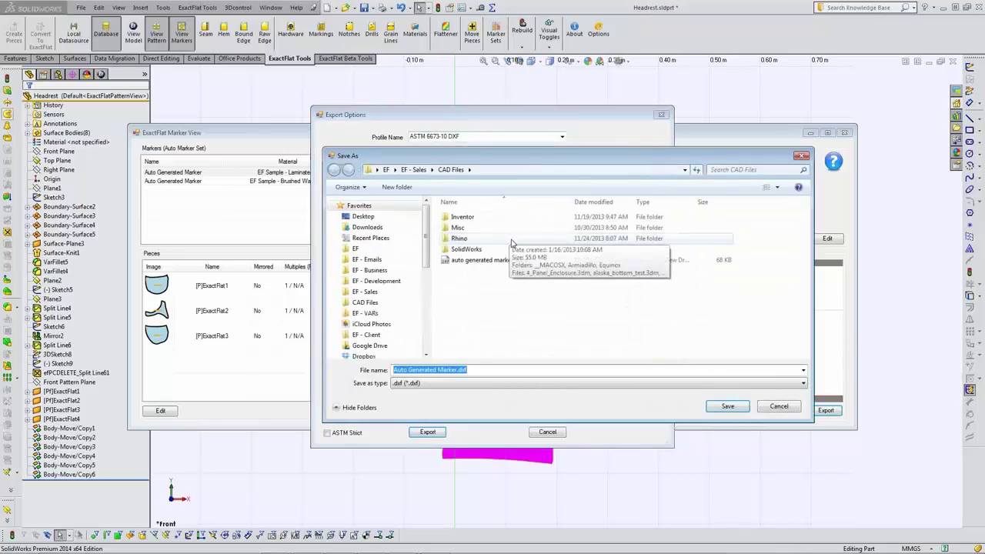
{"action": "left_click", "coordinate": [777, 406]}
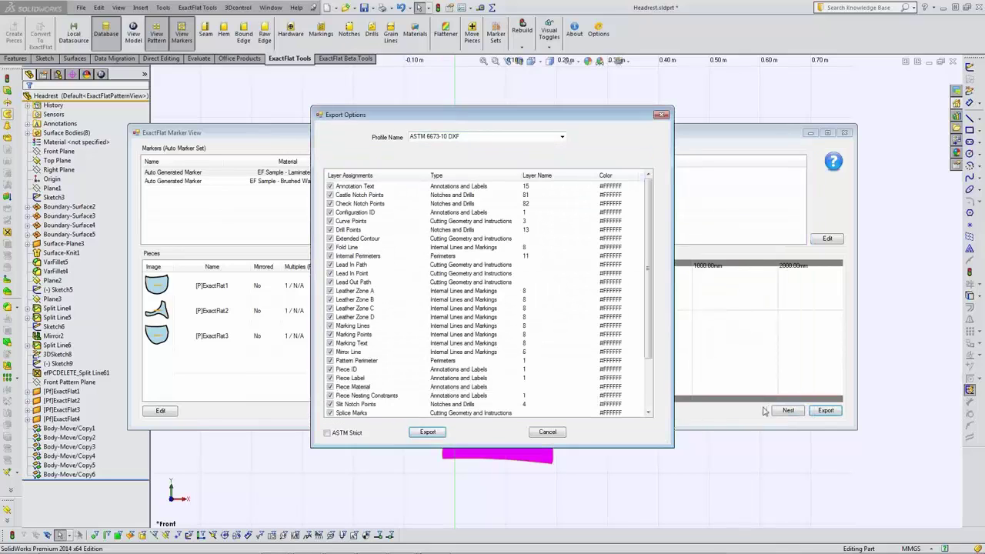
{"action": "left_click", "coordinate": [546, 433]}
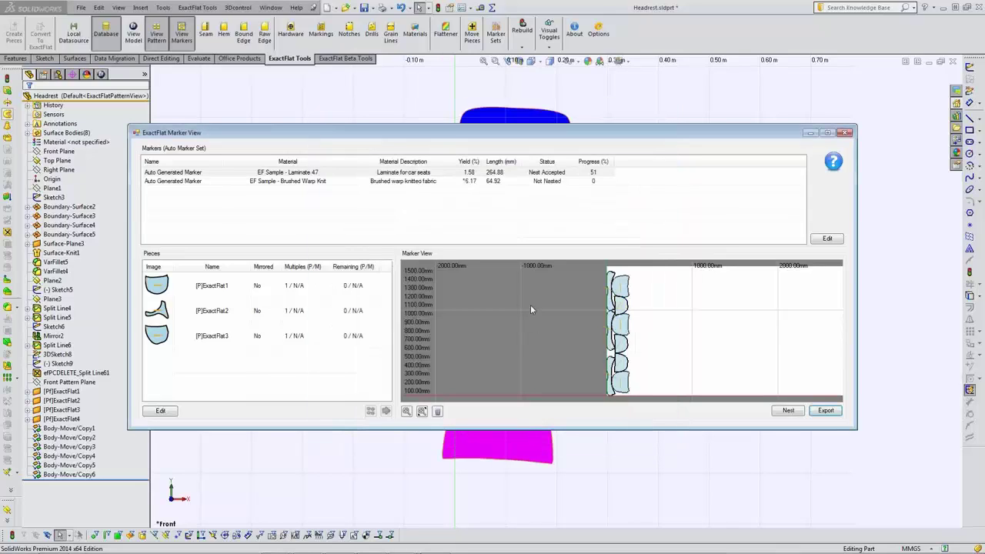